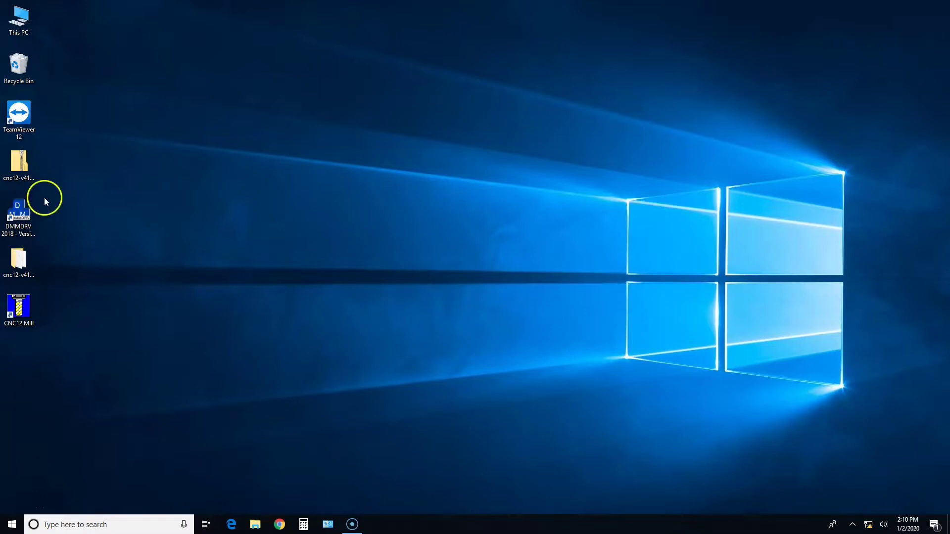
# Step: Launch DMMDRV 2018 from its desktop shortcut
pyautogui.doubleClick(30, 227)
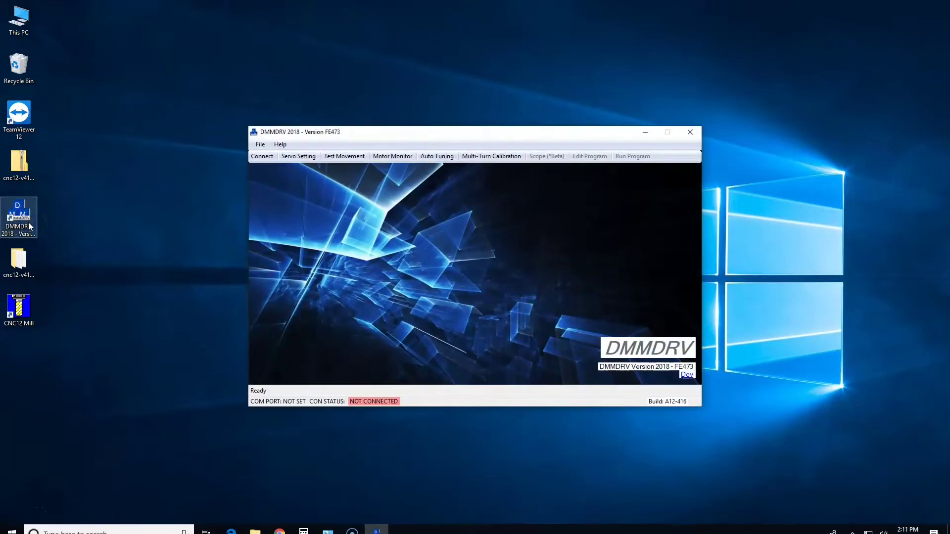
# Step: Auto-detect the drive's COM port and try COM 3, which returns a communication error
pyautogui.click(266, 159)
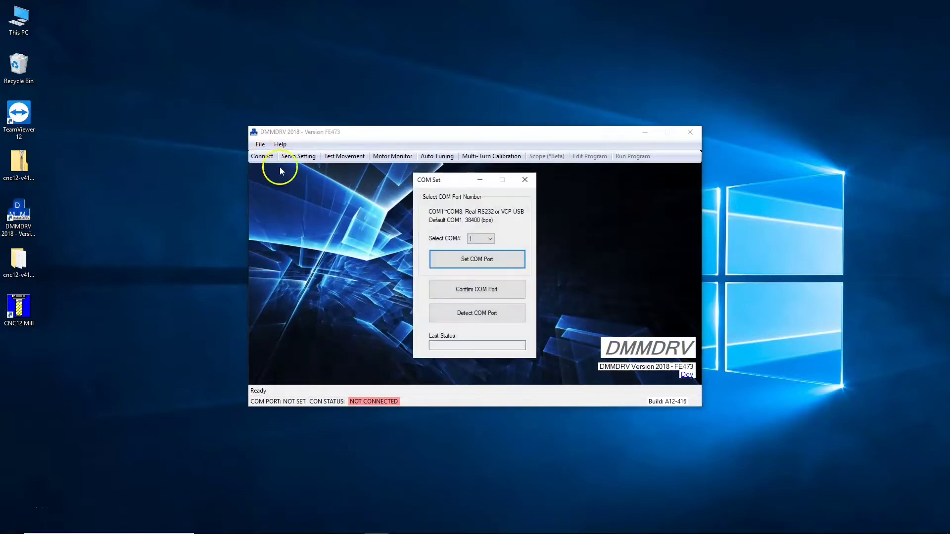
pyautogui.click(487, 317)
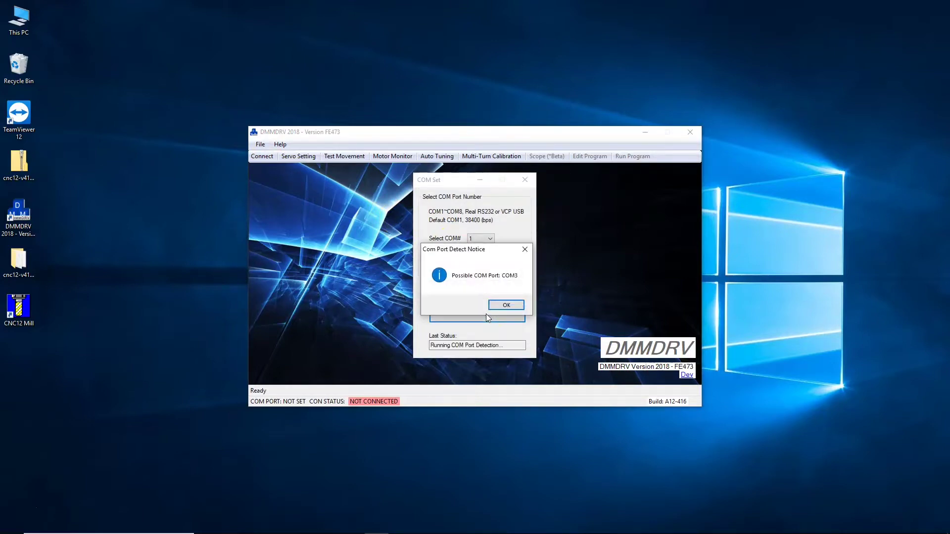
pyautogui.click(495, 308)
pyautogui.click(498, 308)
pyautogui.click(488, 239)
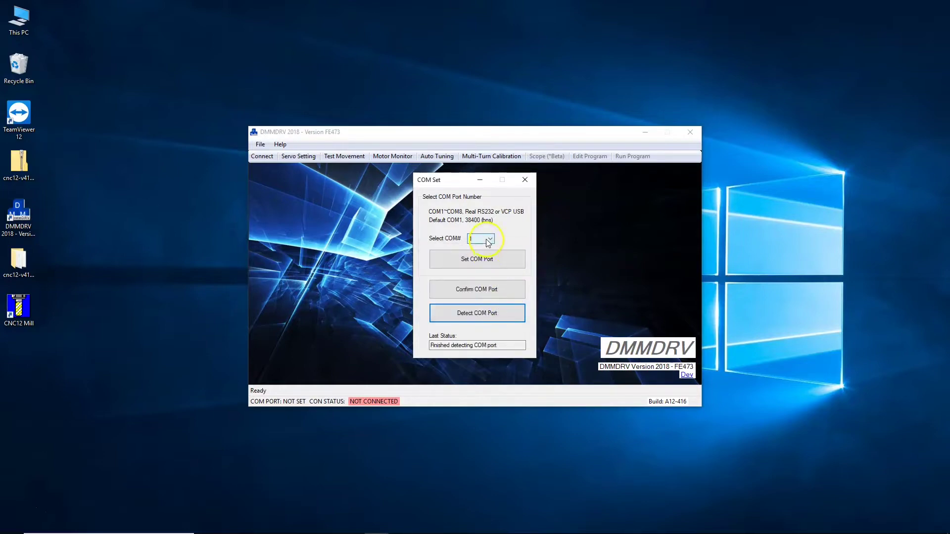
pyautogui.click(488, 241)
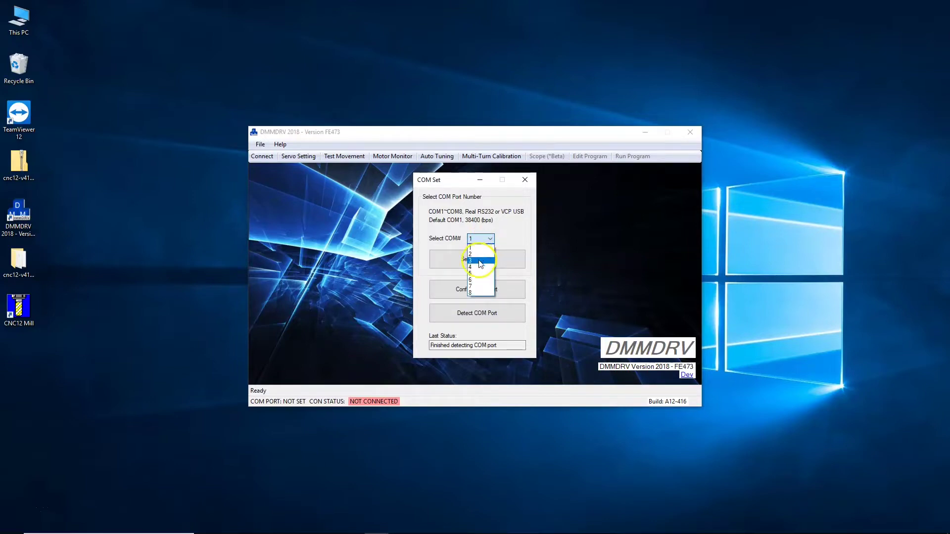
pyautogui.click(479, 260)
pyautogui.click(479, 261)
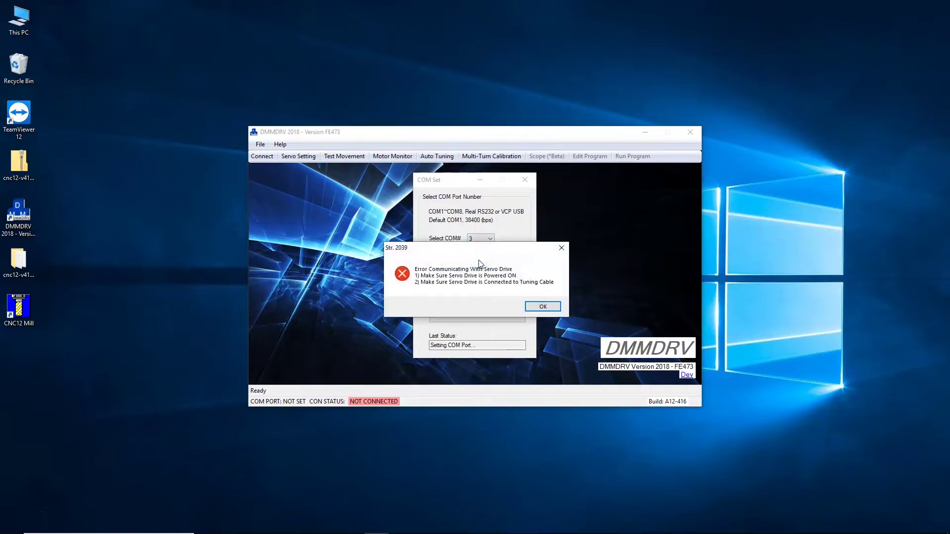
pyautogui.click(541, 307)
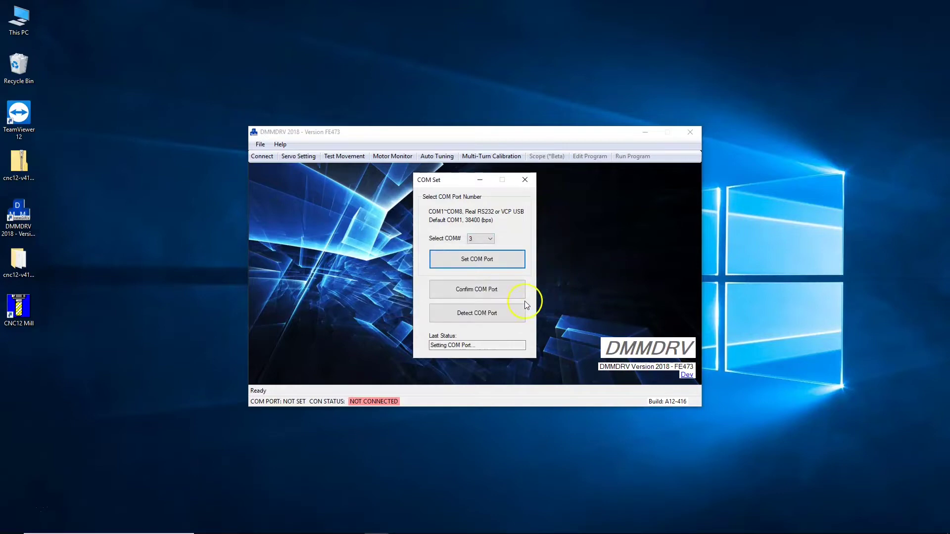
# Step: Switch the connection to COM 4 so the drive connects successfully
pyautogui.click(487, 240)
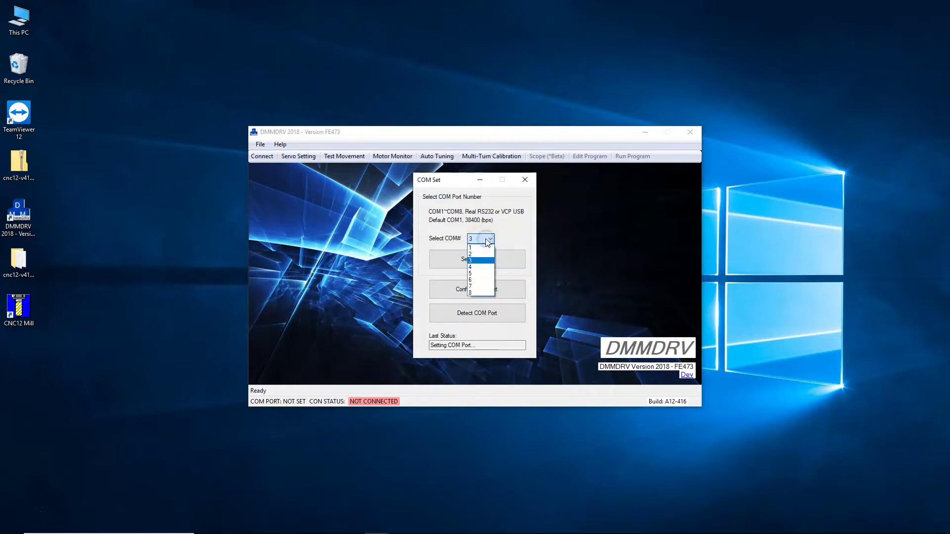
pyautogui.click(482, 267)
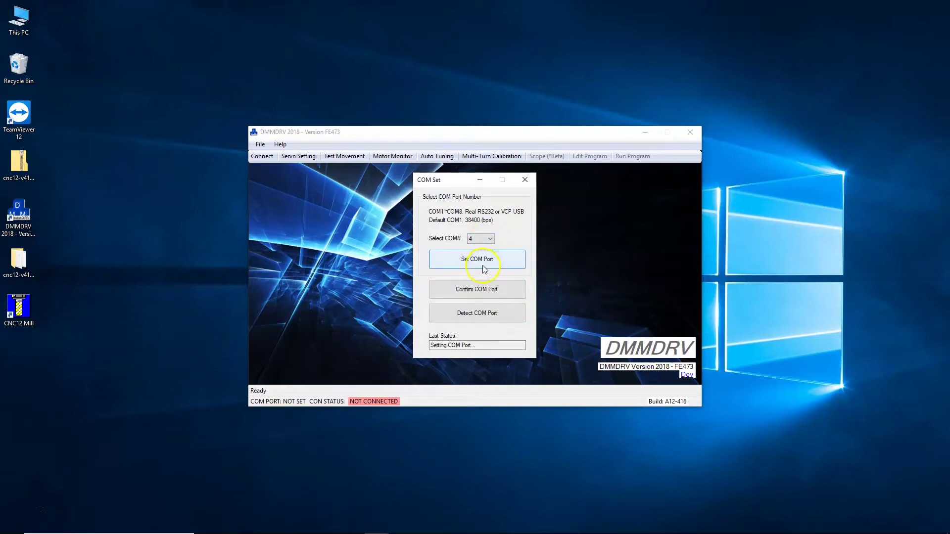
pyautogui.click(484, 268)
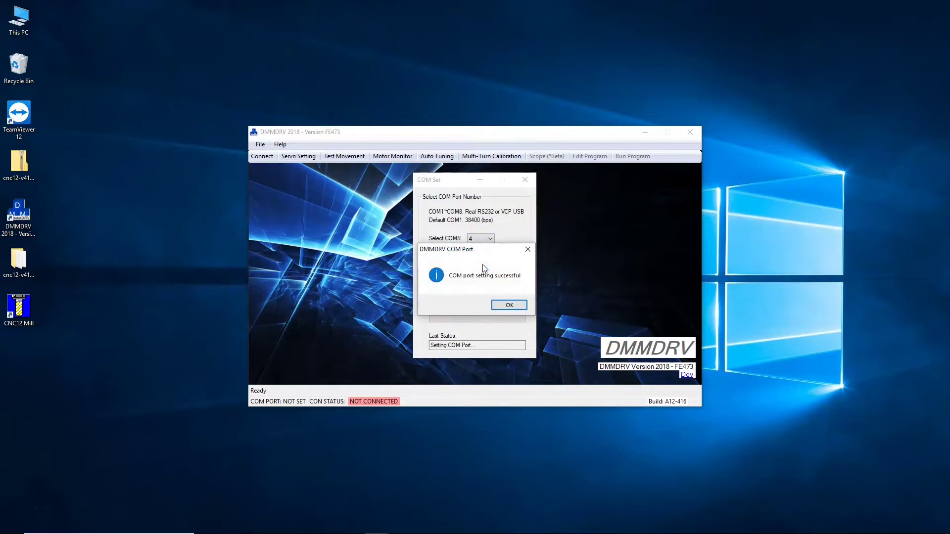
pyautogui.click(509, 305)
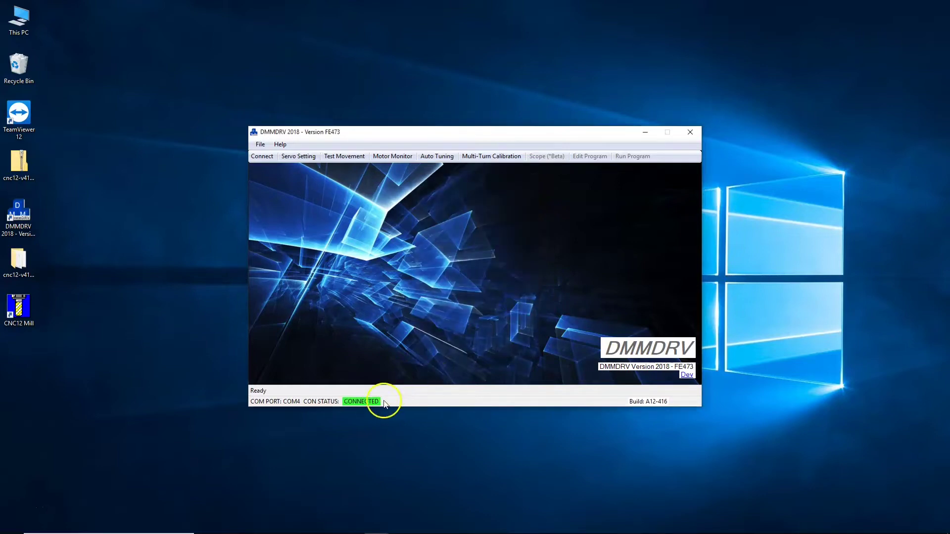
pyautogui.click(299, 157)
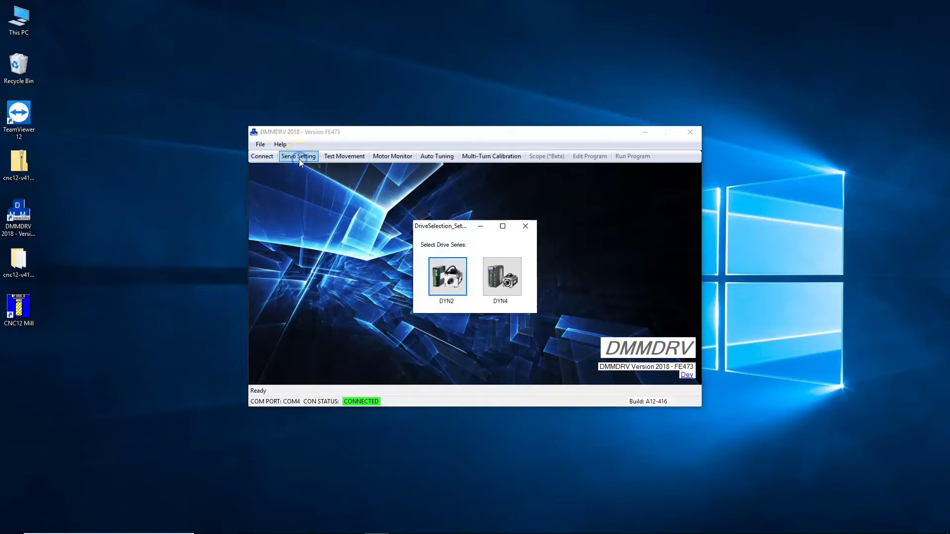
# Step: Select the DYN4 series, read its parameters from the drive, and acknowledge the enable logic notice
pyautogui.click(498, 276)
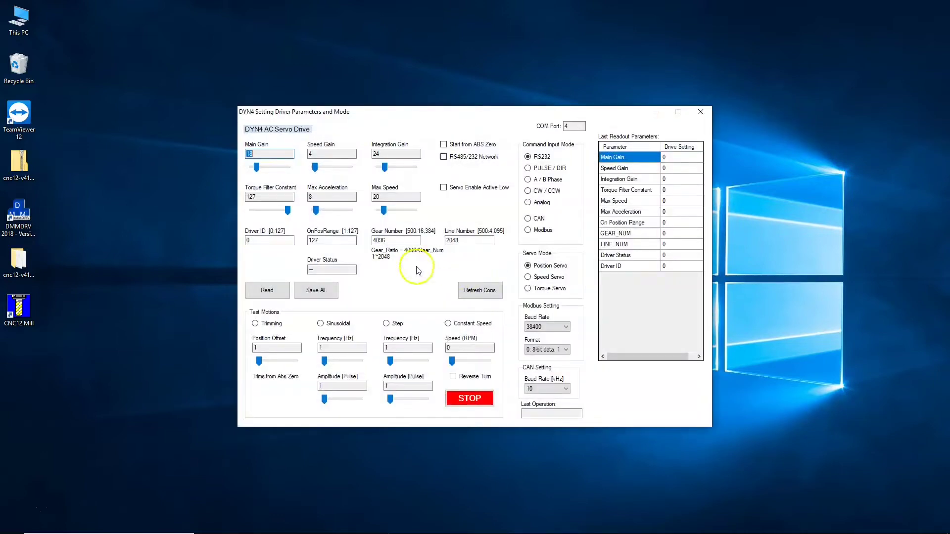
pyautogui.click(278, 291)
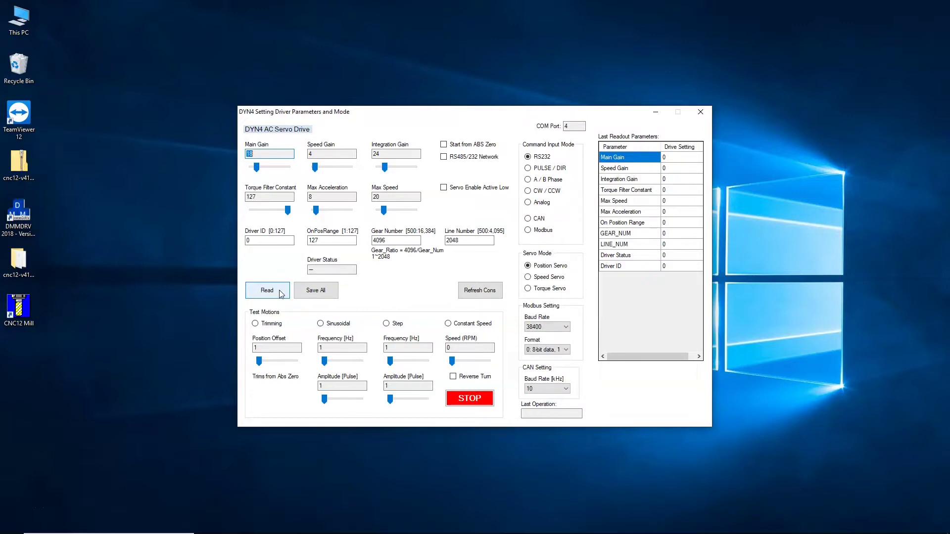
pyautogui.click(280, 294)
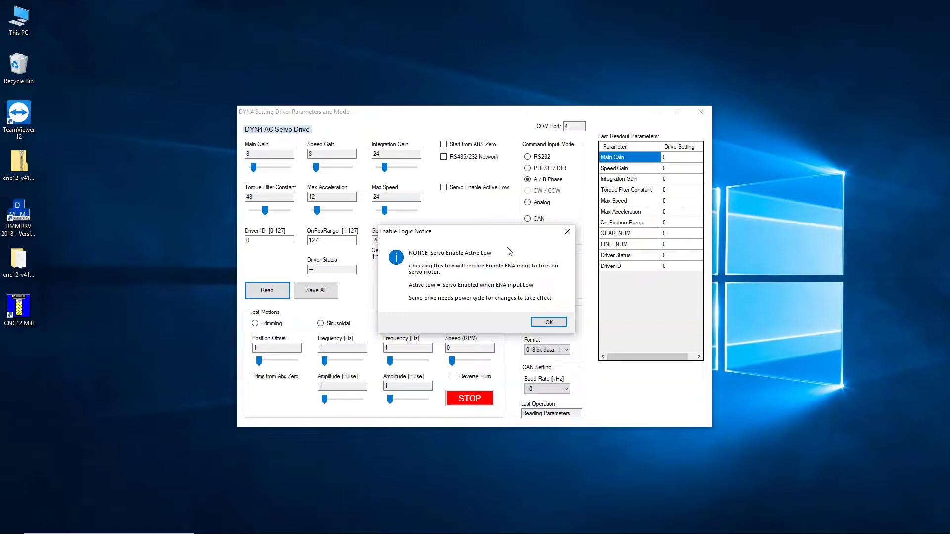
pyautogui.click(546, 325)
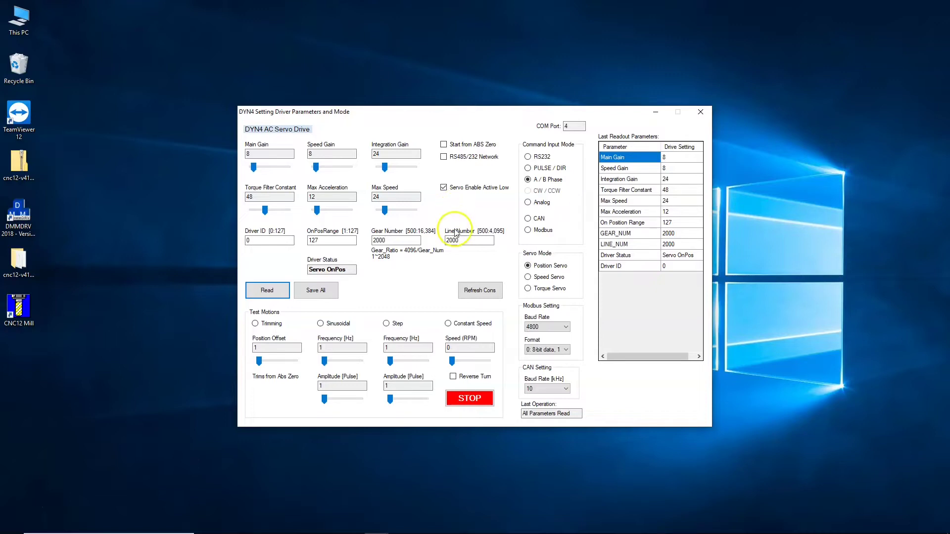
pyautogui.click(418, 240)
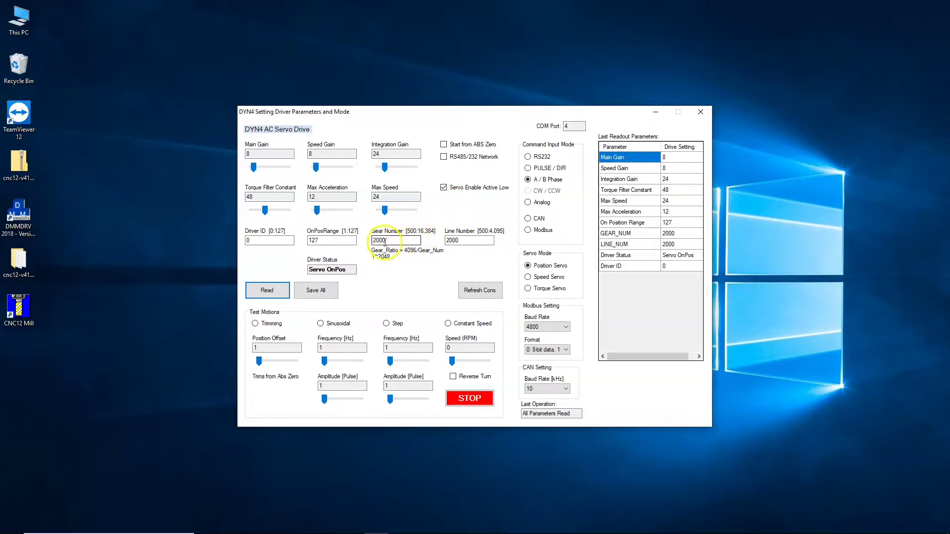
pyautogui.click(469, 240)
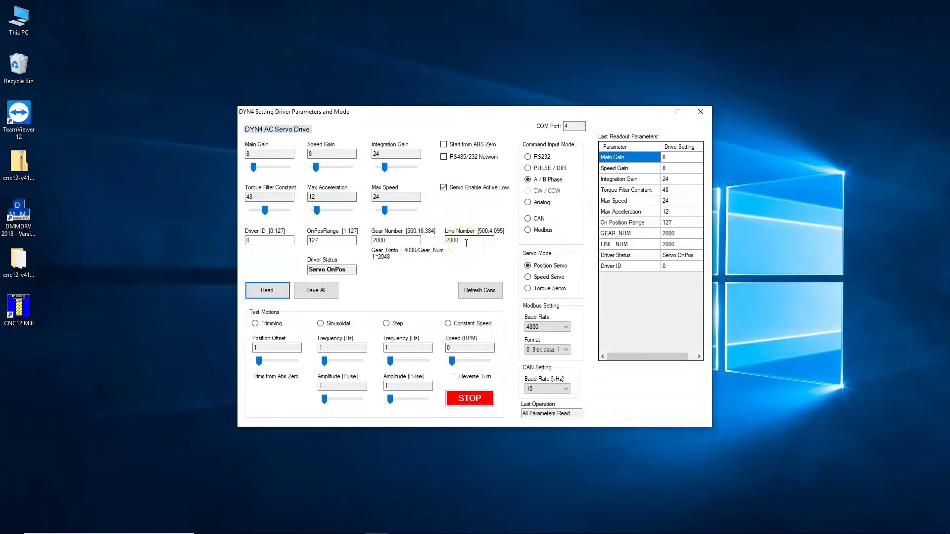
# Step: Save all DYN4 parameters to the drive, re-read them to verify, and close the window
pyautogui.click(313, 292)
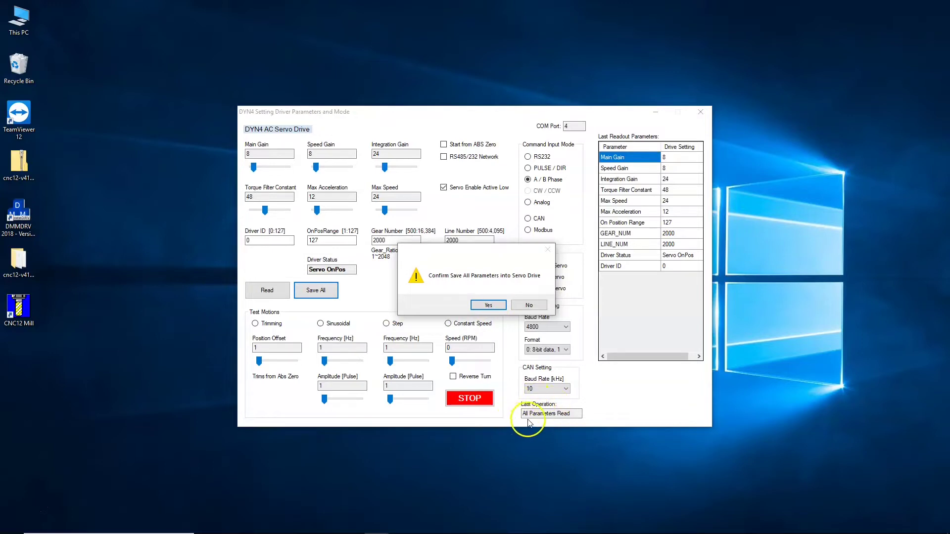
pyautogui.click(488, 305)
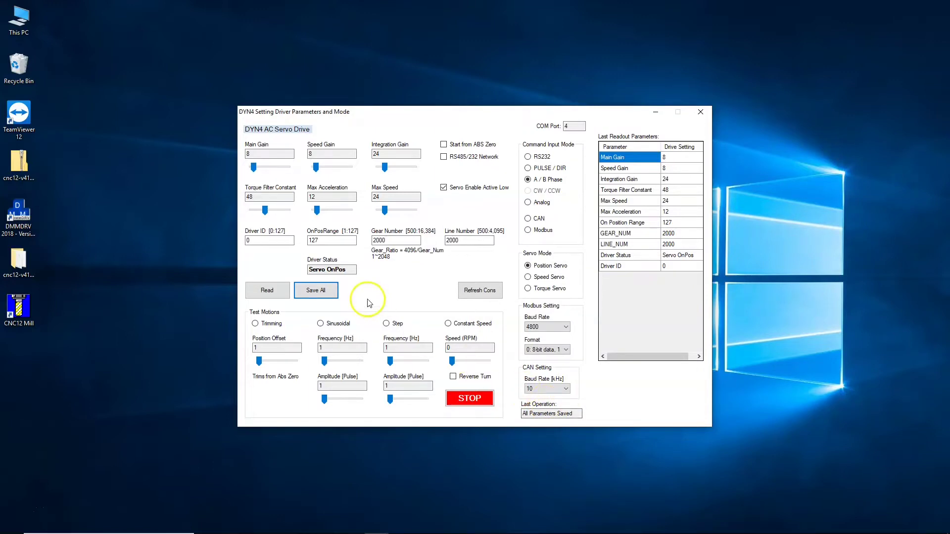
pyautogui.click(270, 292)
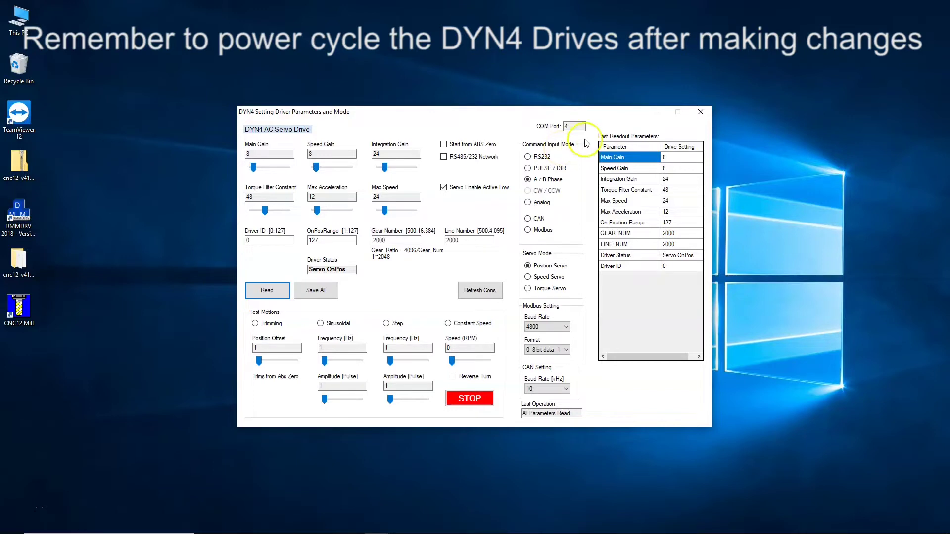
pyautogui.click(703, 113)
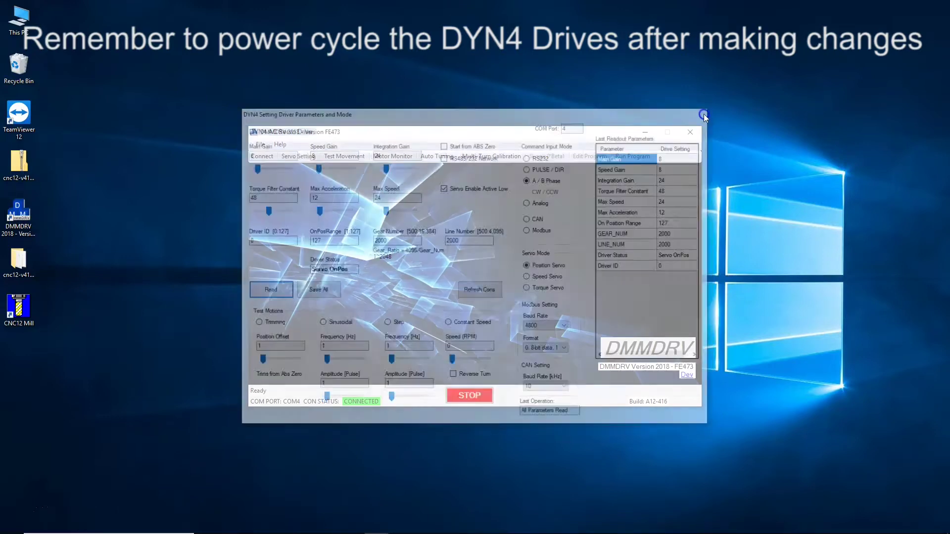
# Step: Minimize DMMDRV and launch CNC12 Mill from its desktop icon
pyautogui.click(644, 133)
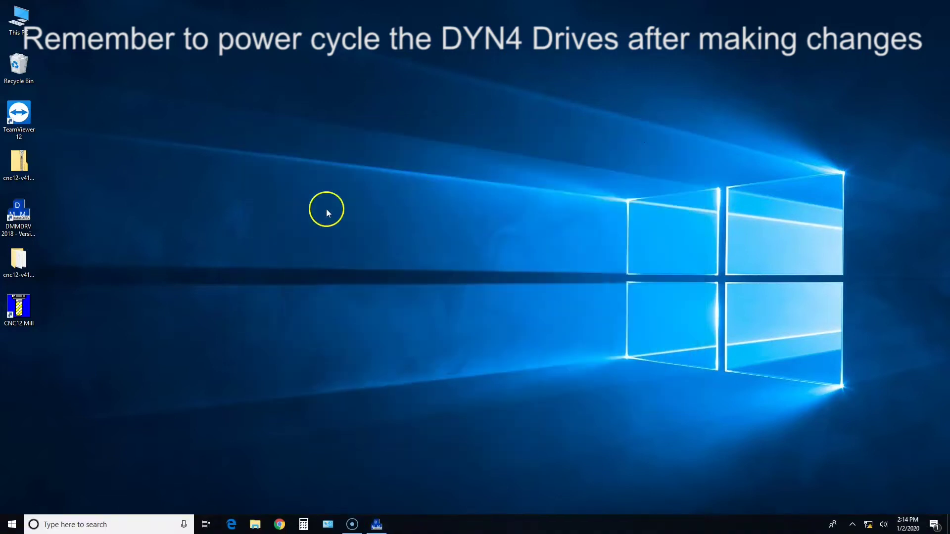
pyautogui.doubleClick(22, 304)
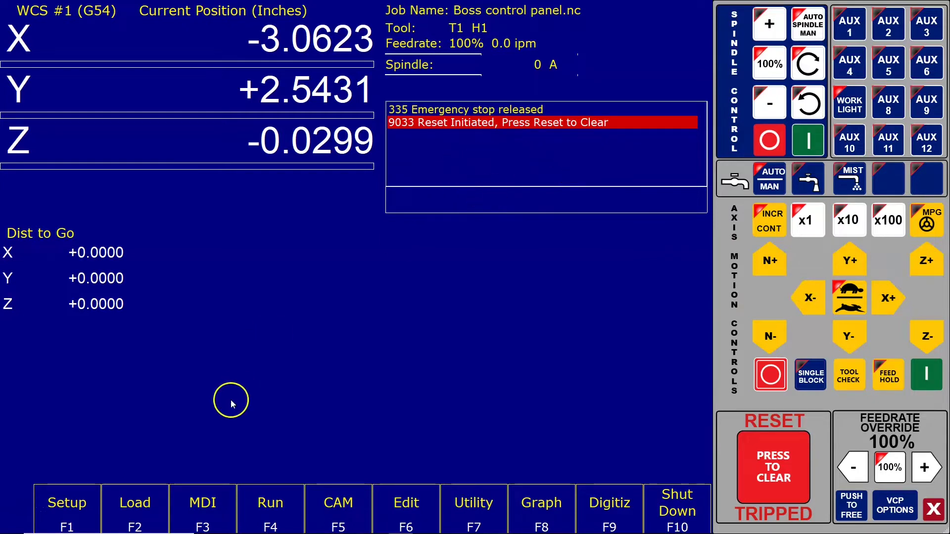
# Step: Enter the password-protected Configuration area from Setup, typing the configuration password
pyautogui.click(87, 504)
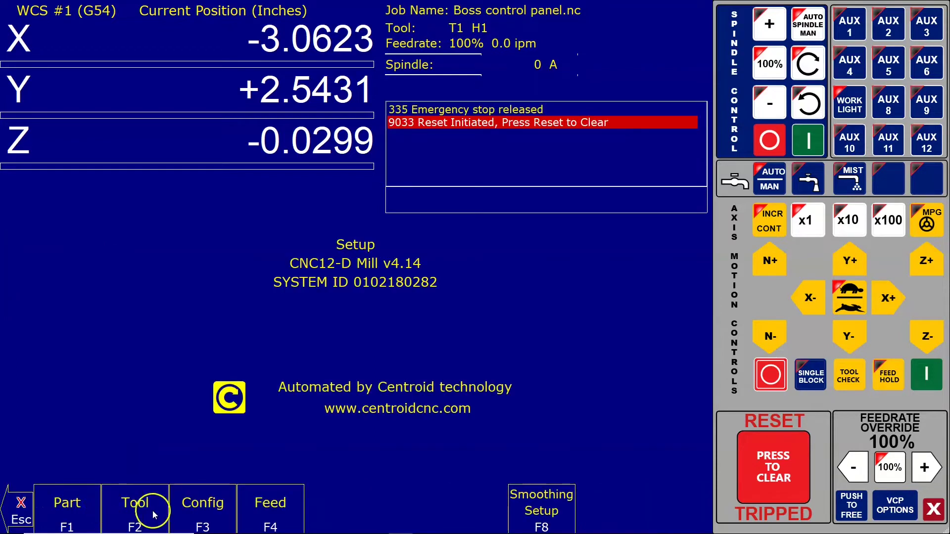
pyautogui.click(187, 511)
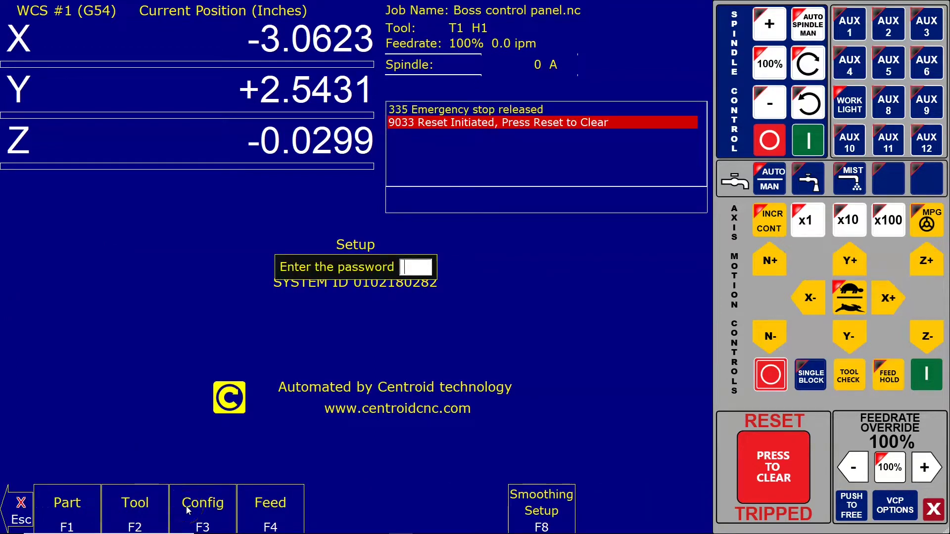
pyautogui.write('137')
pyautogui.press('Return')
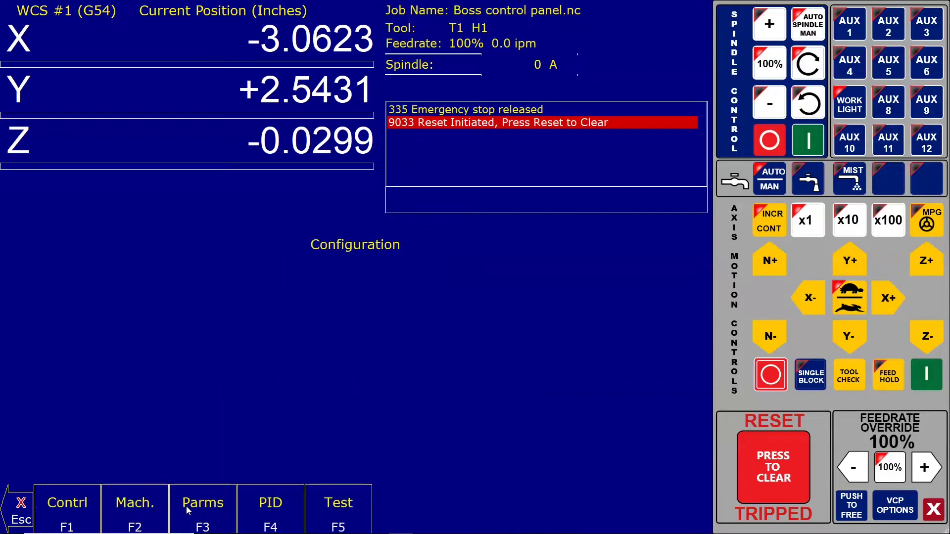
# Step: Go to P256 on the P160-P259 page, confirm Drive Mode 2 (Precision), and save
pyautogui.click(217, 511)
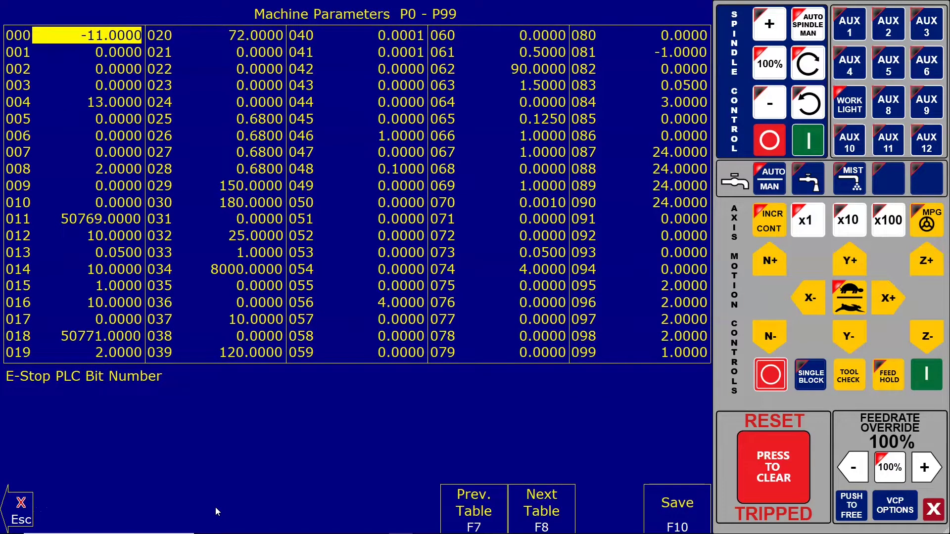
pyautogui.press('Right')
pyautogui.press('Right')
pyautogui.press('Right')
pyautogui.press('Right')
pyautogui.press('Right')
pyautogui.press('Right')
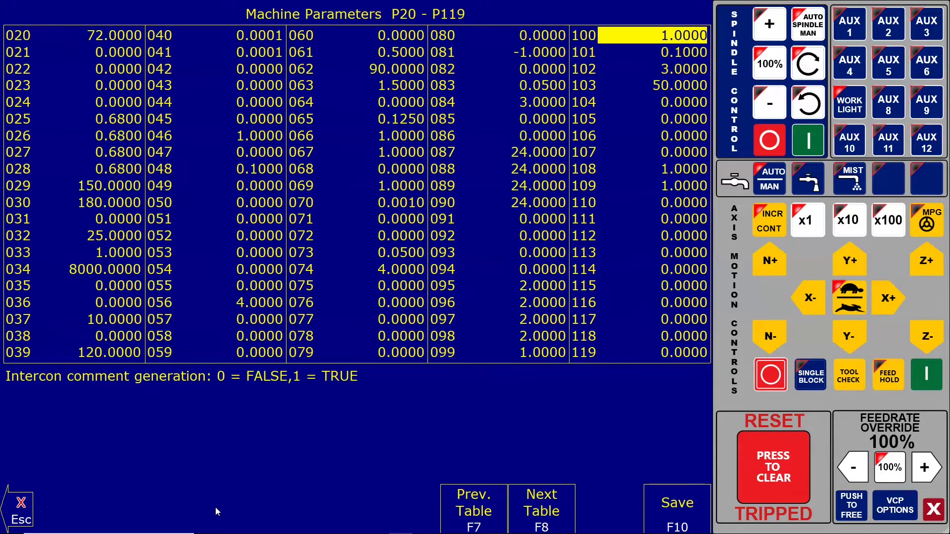
pyautogui.press('Right')
pyautogui.press('Right')
pyautogui.press('Right')
pyautogui.press('Right')
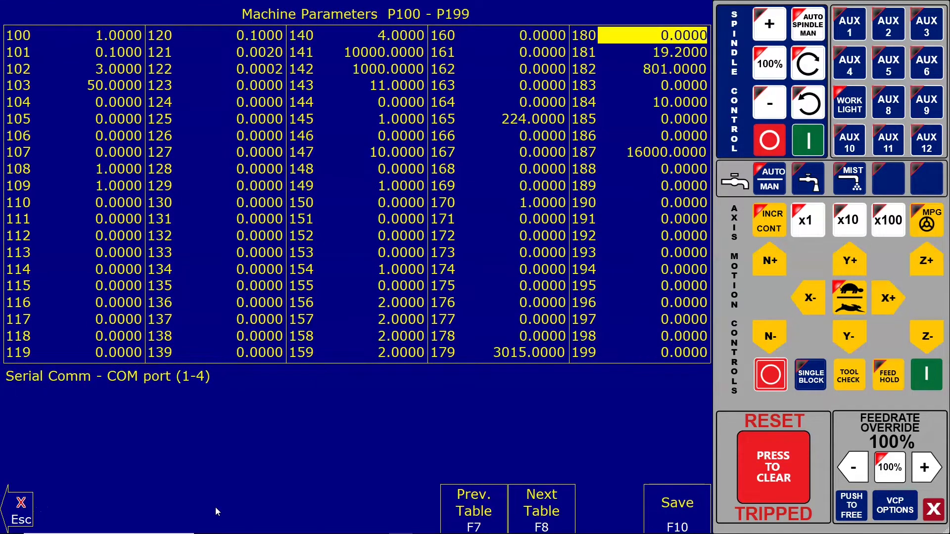
pyautogui.press('Right')
pyautogui.press('Right')
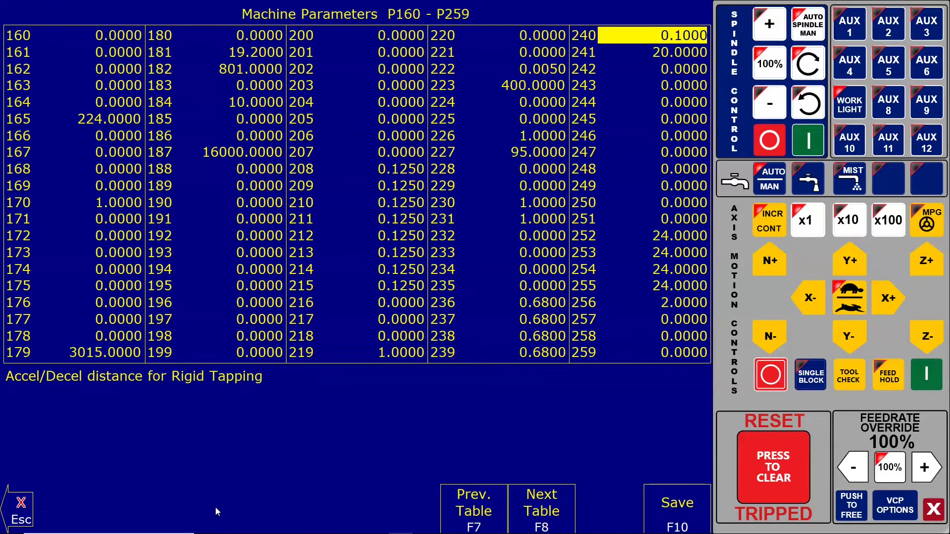
pyautogui.press('Down')
pyautogui.press('Down')
pyautogui.press('Down')
pyautogui.press('Down')
pyautogui.press('Down')
pyautogui.press('Down')
pyautogui.press('Down')
pyautogui.press('Down')
pyautogui.press('Down')
pyautogui.press('Down')
pyautogui.press('Down')
pyautogui.press('Down')
pyautogui.press('Down')
pyautogui.press('Down')
pyautogui.press('Down')
pyautogui.press('Down')
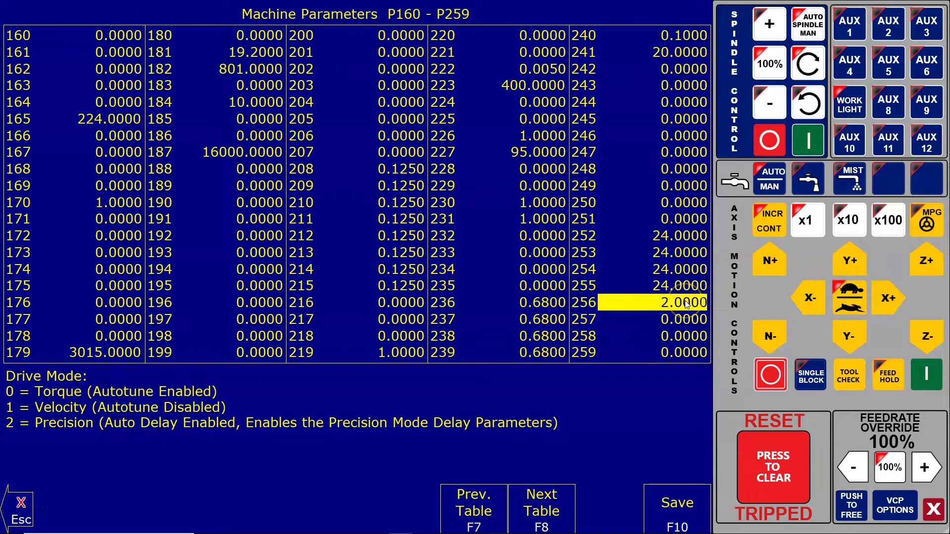
pyautogui.click(679, 509)
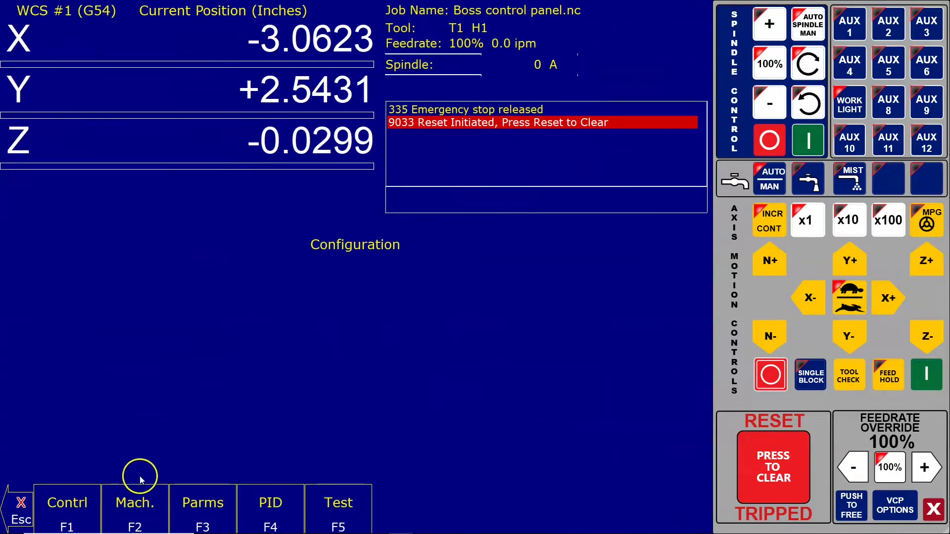
# Step: Check the Motor table shows 8000 encoder counts/rev for X, Y and Z, then save
pyautogui.click(113, 510)
pyautogui.click(116, 517)
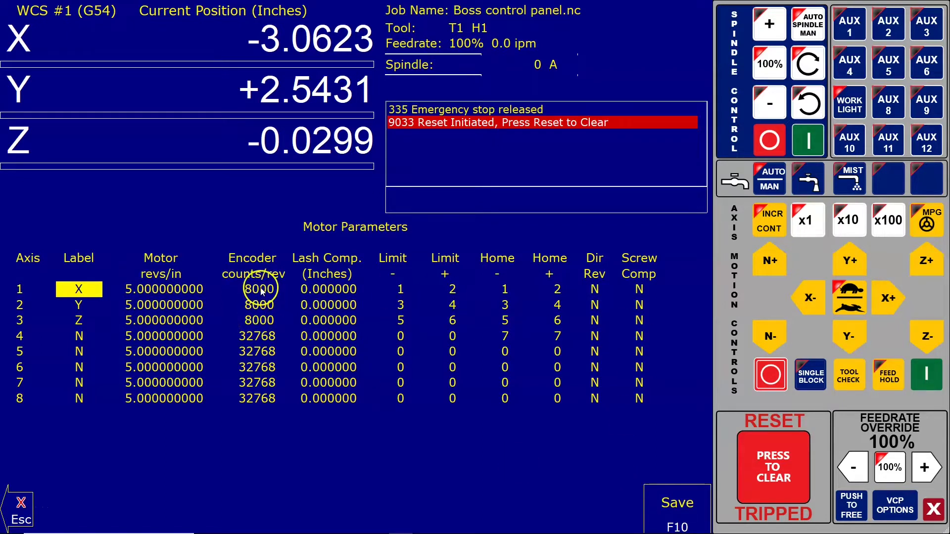
pyautogui.click(654, 494)
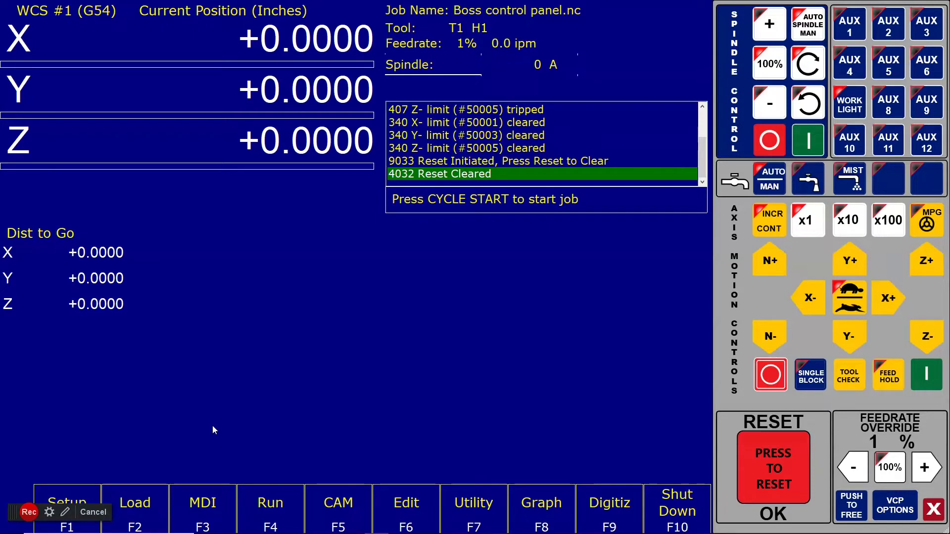
# Step: Enter Configuration with the password and start Auto Delay Calculation via PID, Tune
pyautogui.click(95, 493)
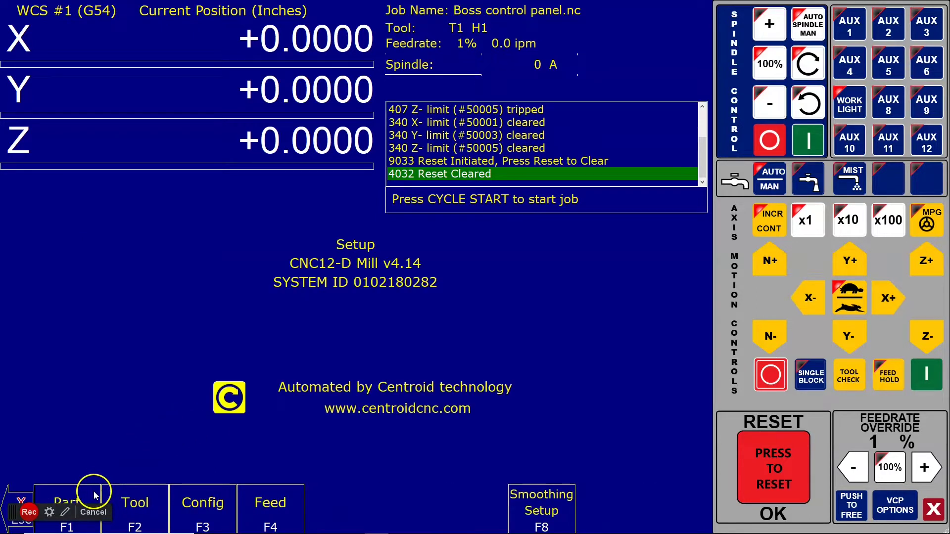
pyautogui.click(215, 518)
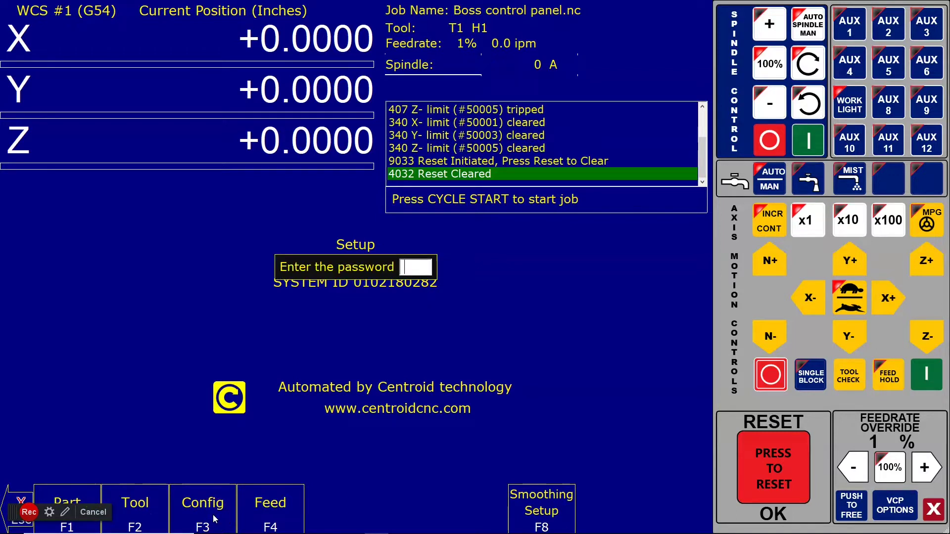
pyautogui.write('137')
pyautogui.press('Return')
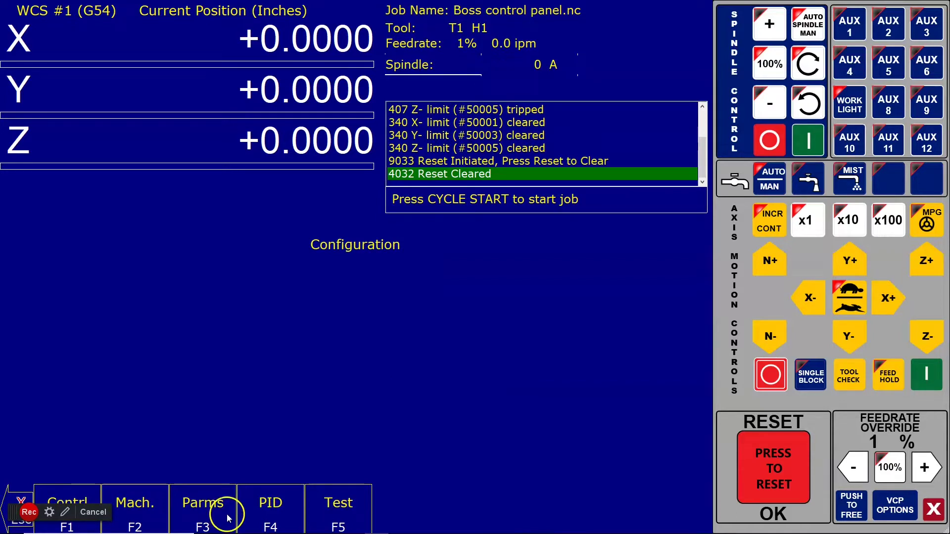
pyautogui.click(255, 514)
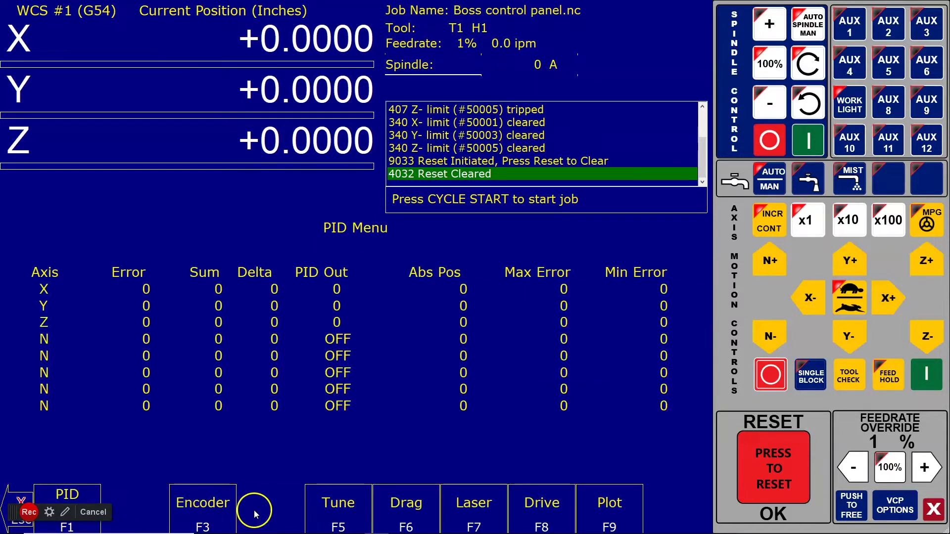
pyautogui.click(335, 517)
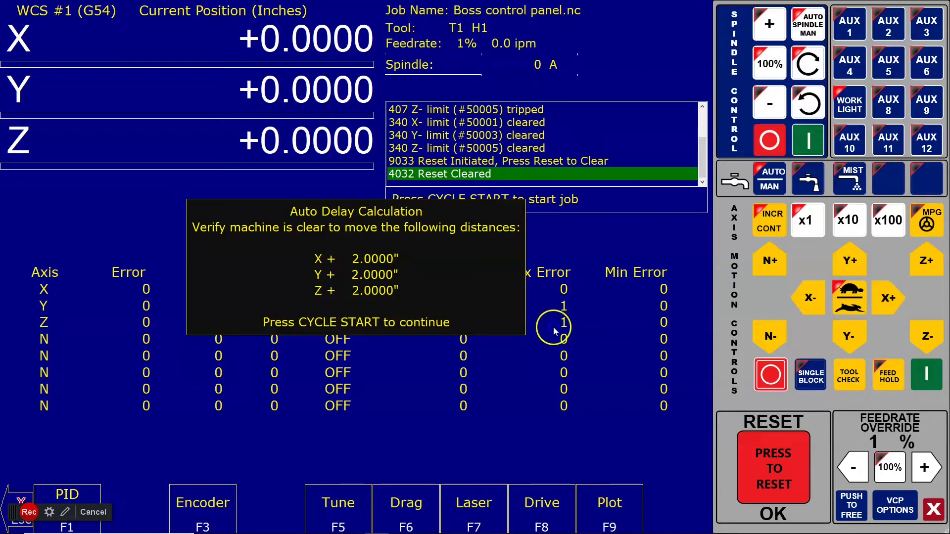
# Step: Run the auto delay test moves and save the calculated 0.50 ms delays for X, Y, Z
pyautogui.click(924, 380)
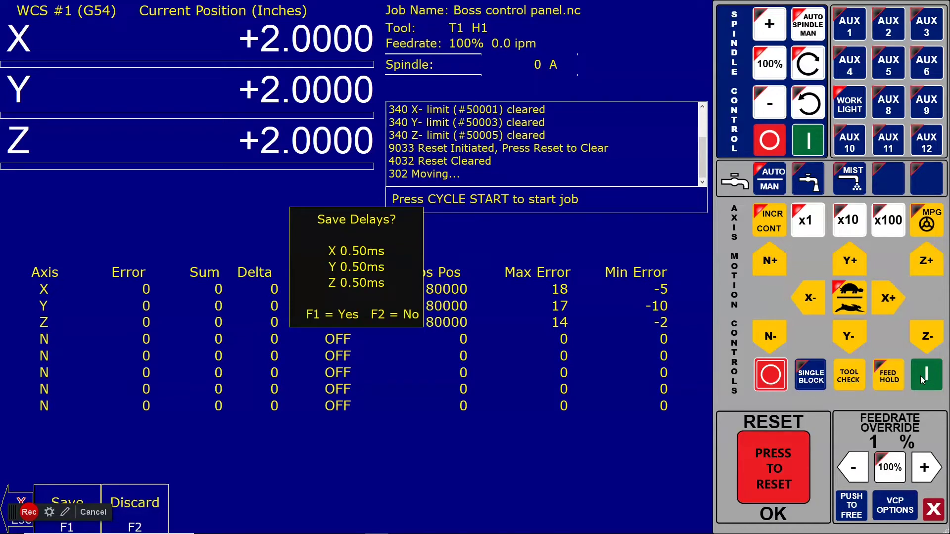
pyautogui.press('F1')
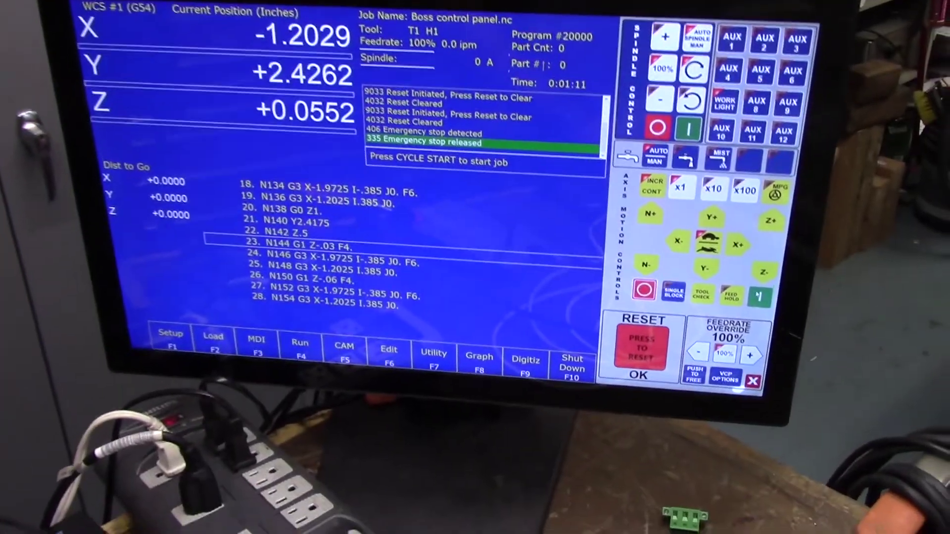
# Step: Run Boss control panel.nc with Cycle Start and continue past the T1 tool change
pyautogui.press('F4')
pyautogui.hotkey('alt', 's')
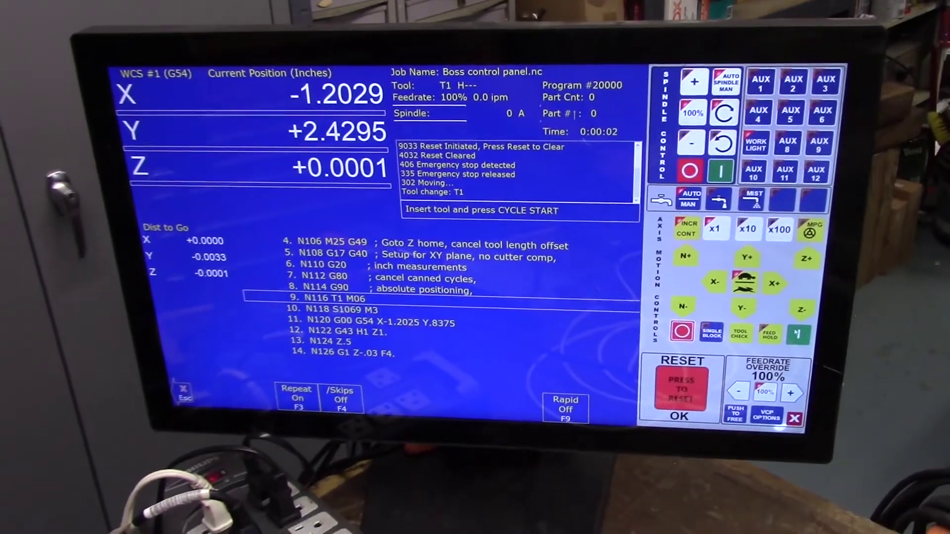
pyautogui.hotkey('alt', 's')
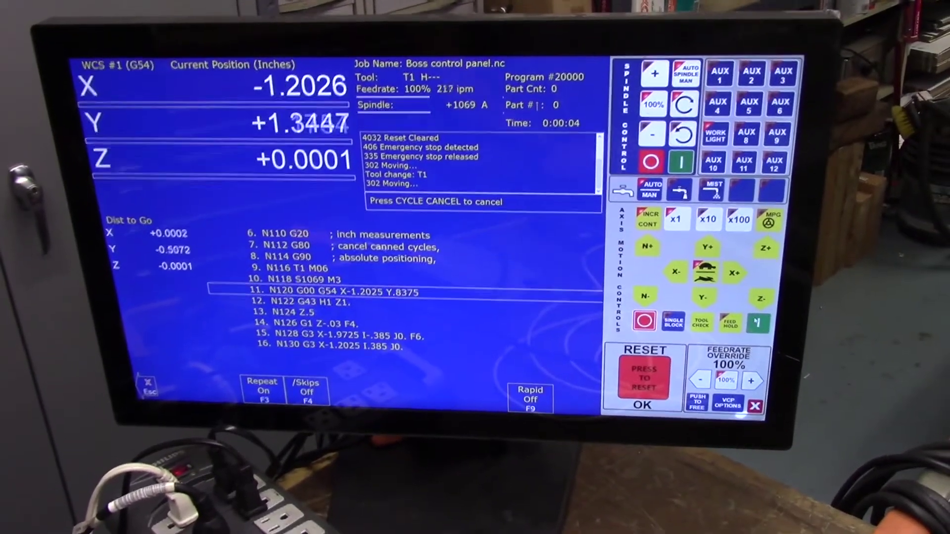